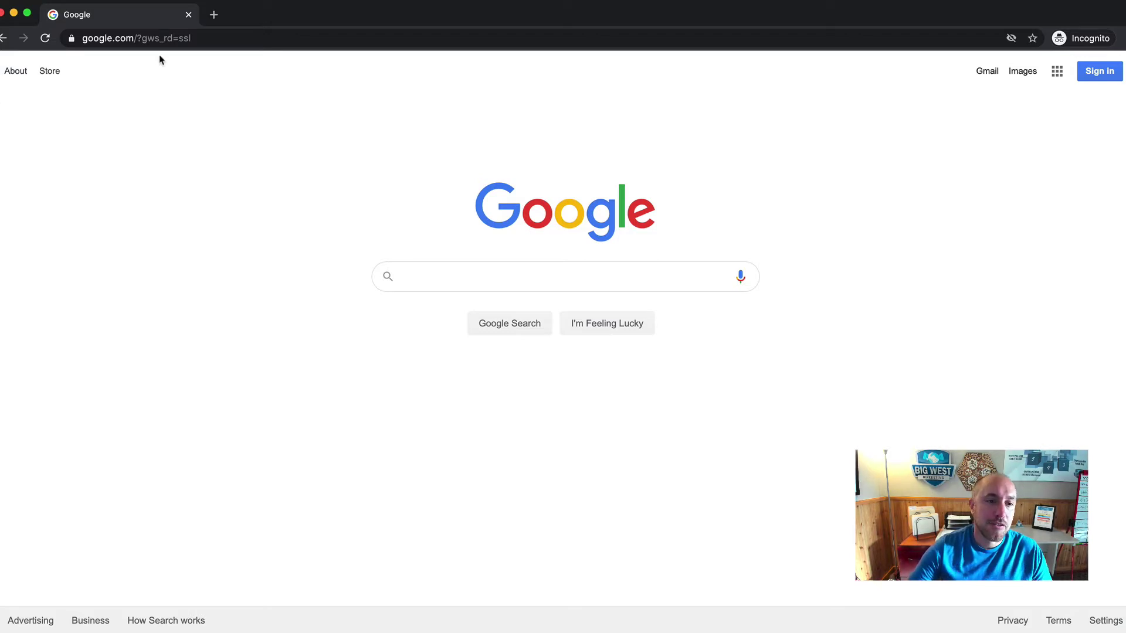
- Go to youtube.com from the browser's address bar
click(183, 36)
text(youtube.com)
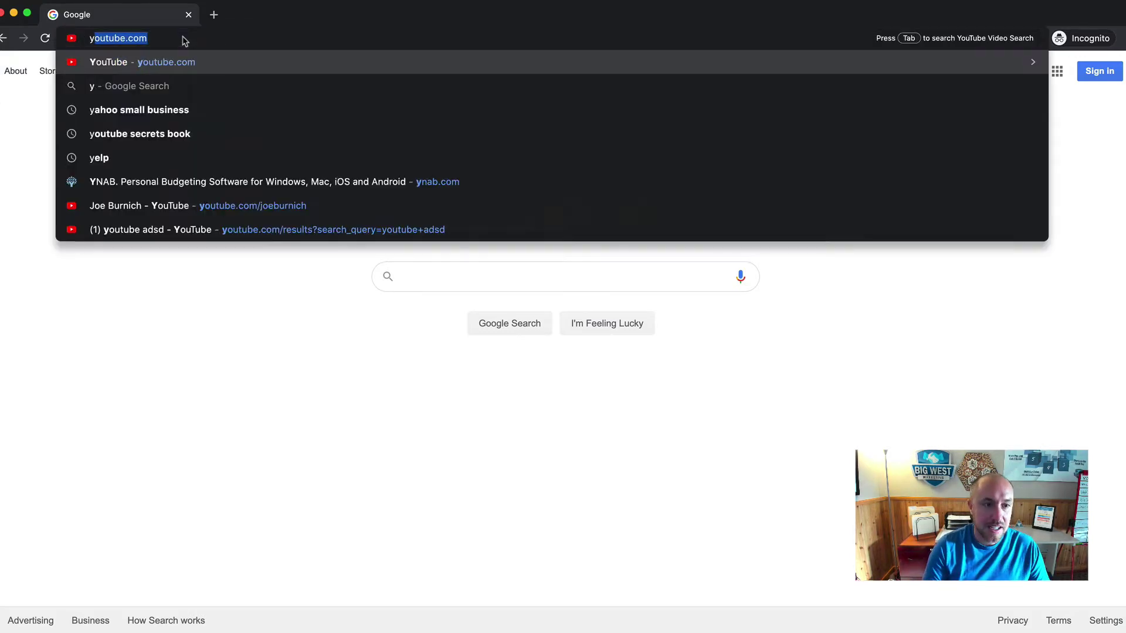
key(Return)
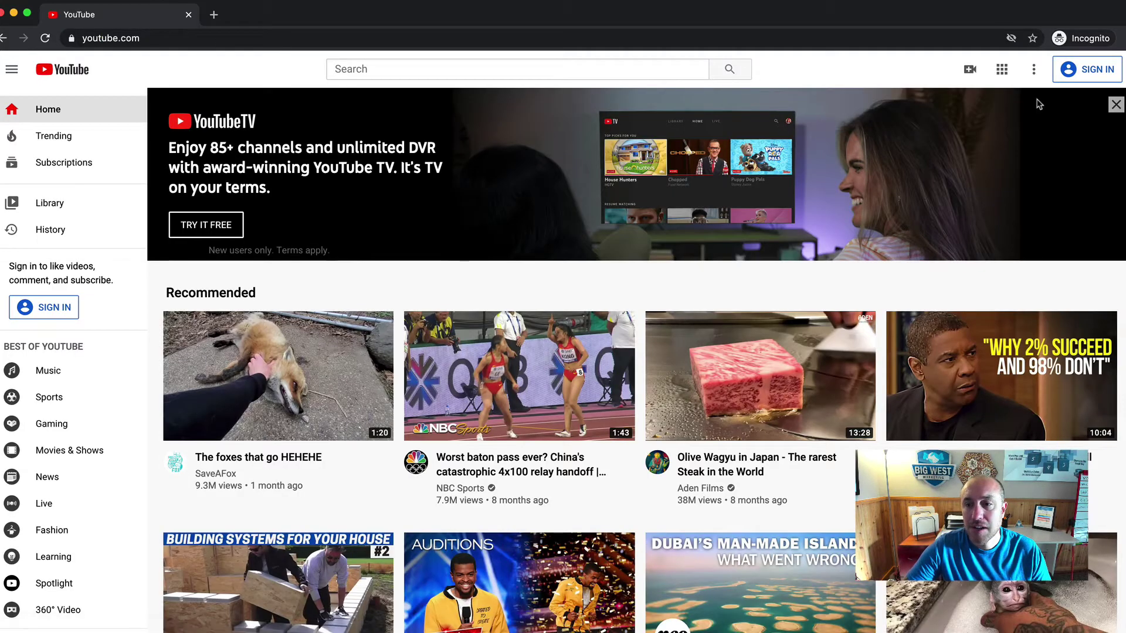
- Sign in by pasting the Google account's e-mail address and then its password
click(1086, 69)
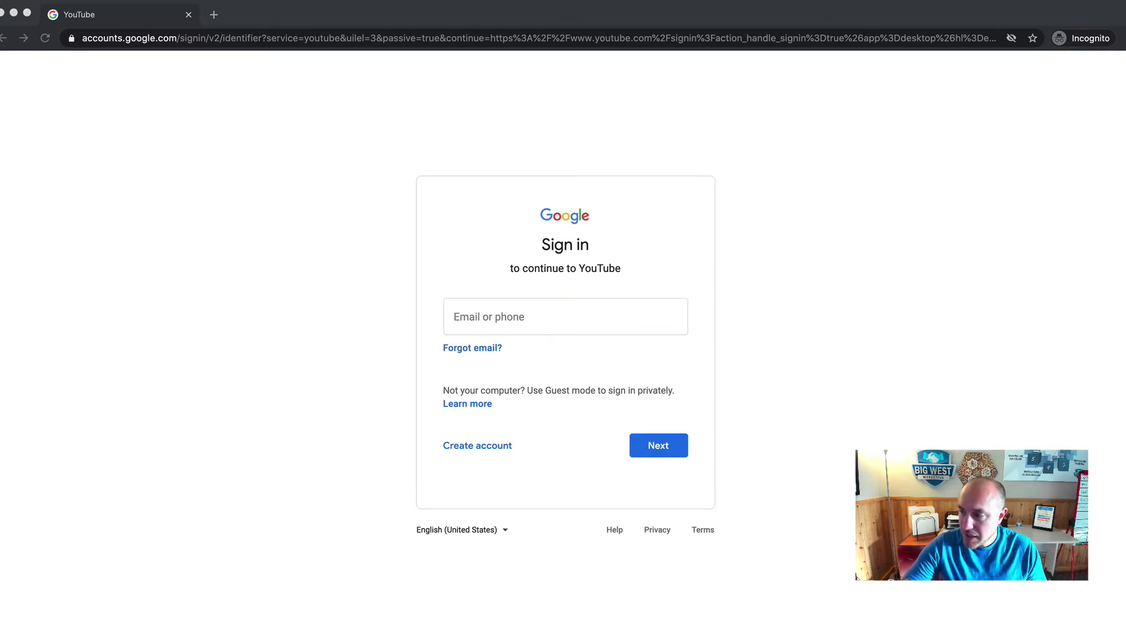
click(520, 319)
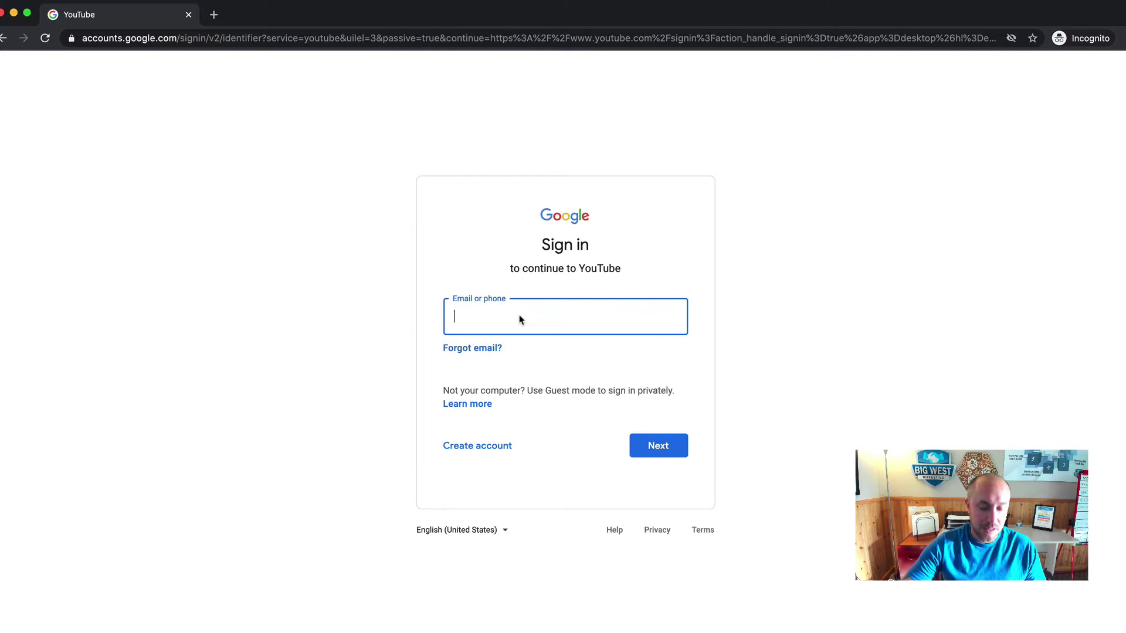
key(super+v)
click(638, 453)
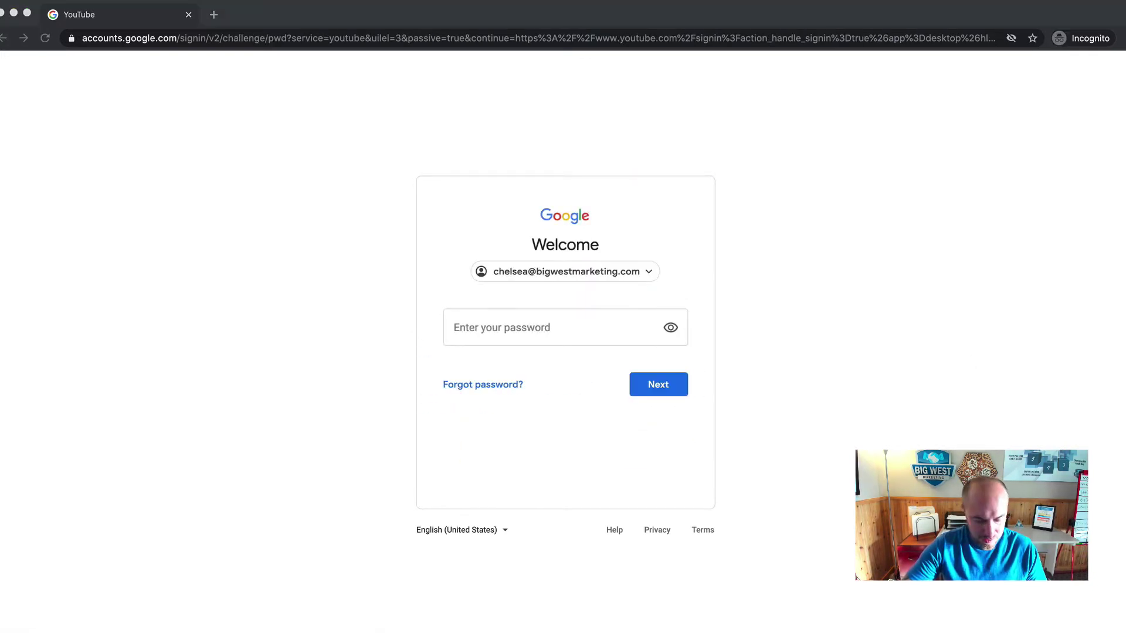
click(471, 332)
key(super+v)
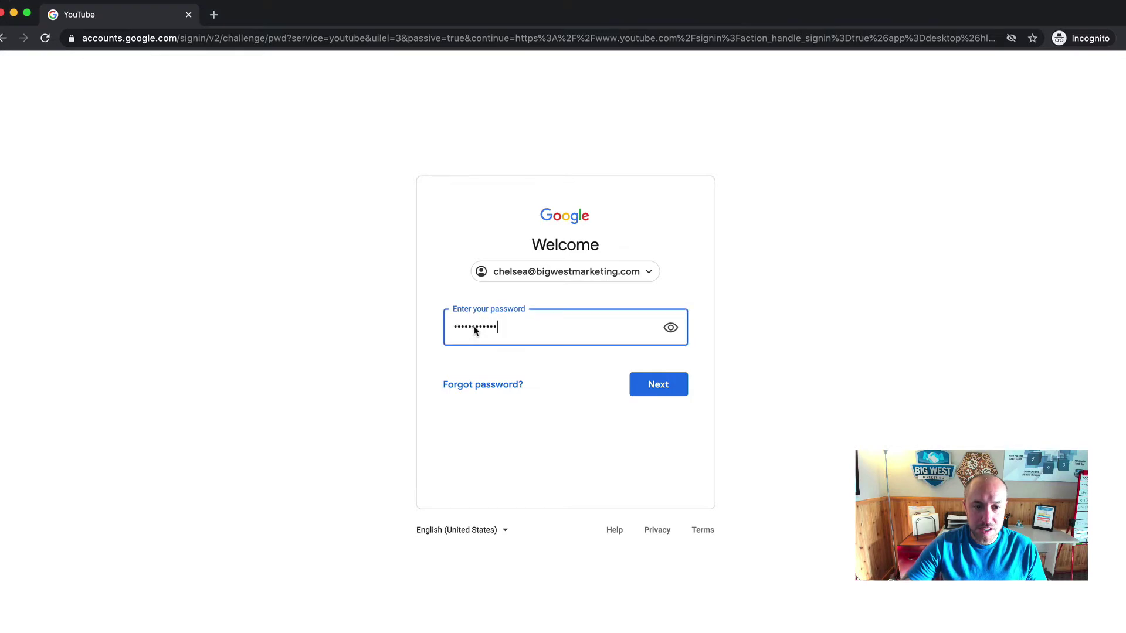
click(648, 387)
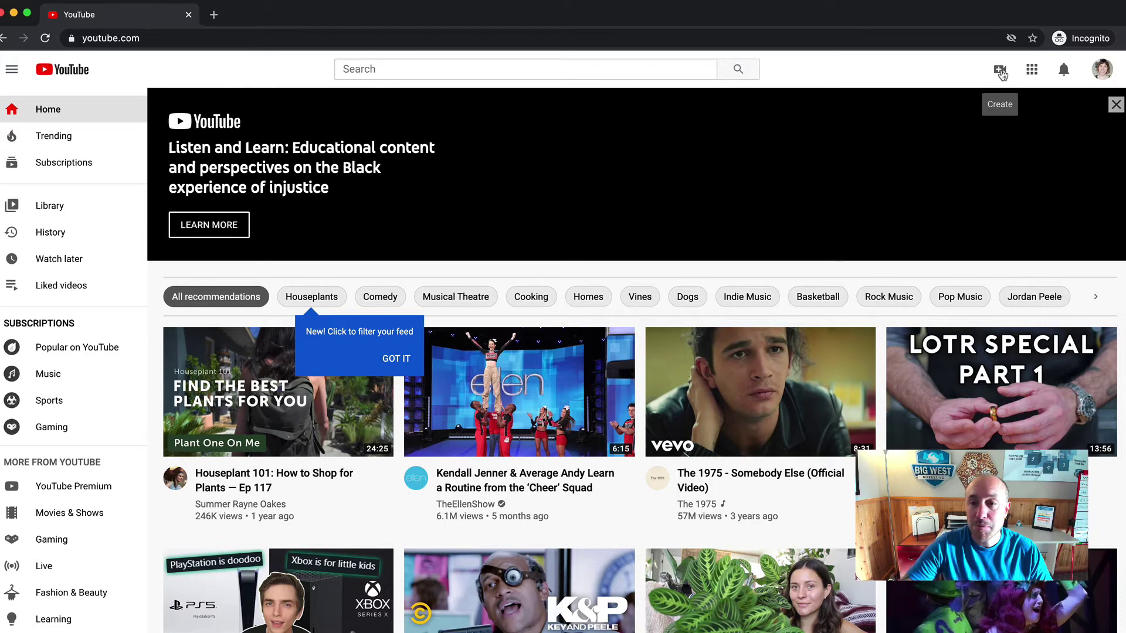
- Choose Create > Upload video, then Get Started, and pick 'Use a custom name' for the channel
click(1002, 74)
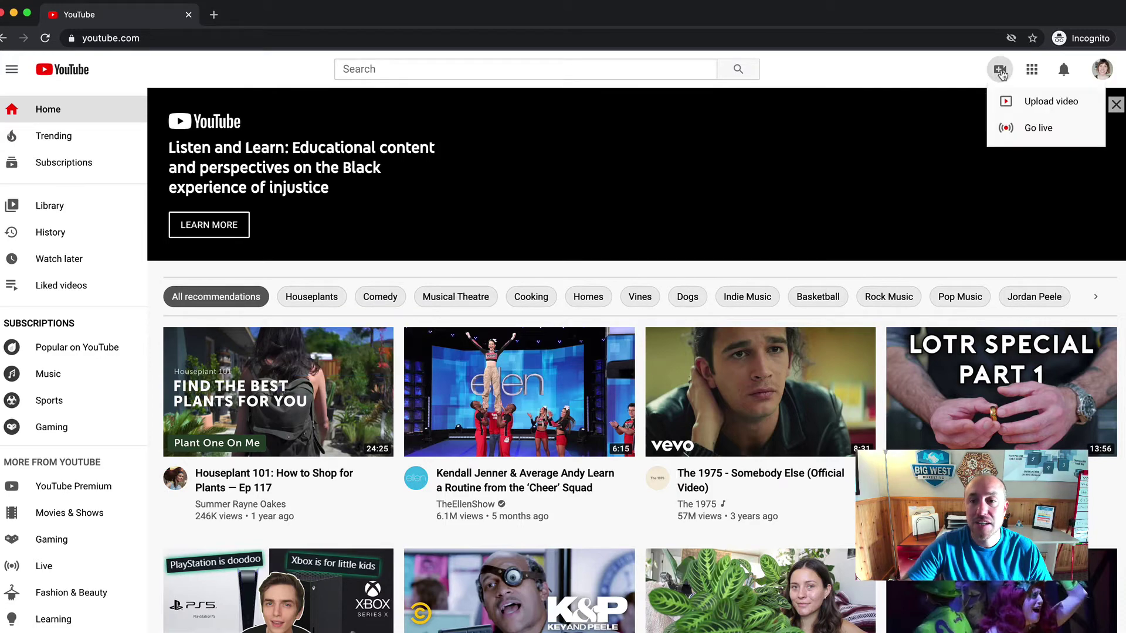
click(1033, 104)
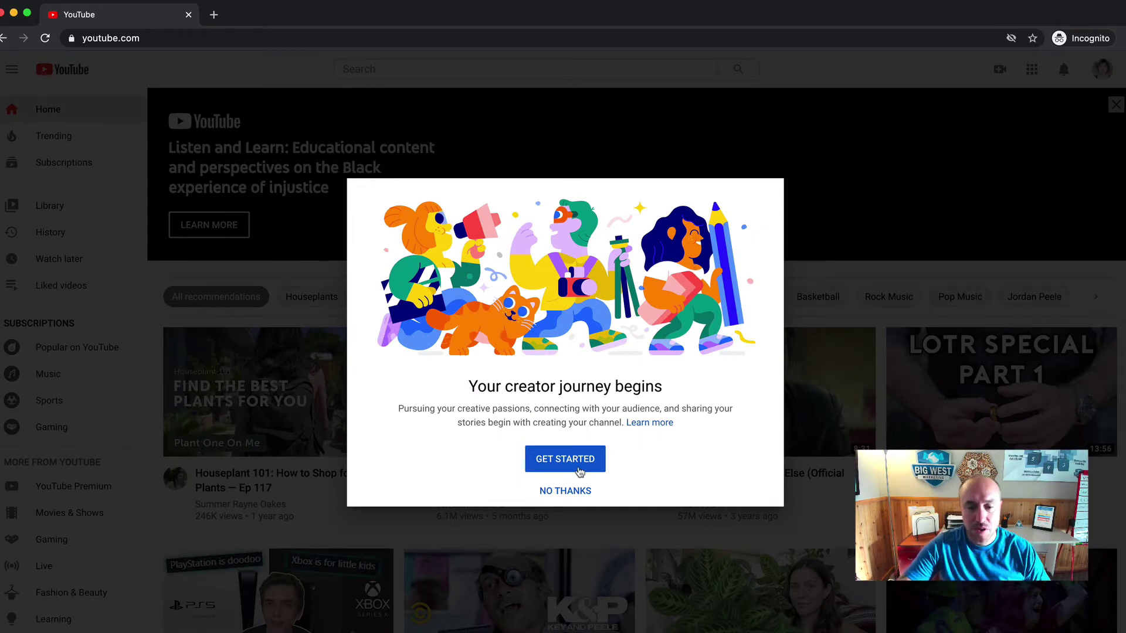
click(578, 497)
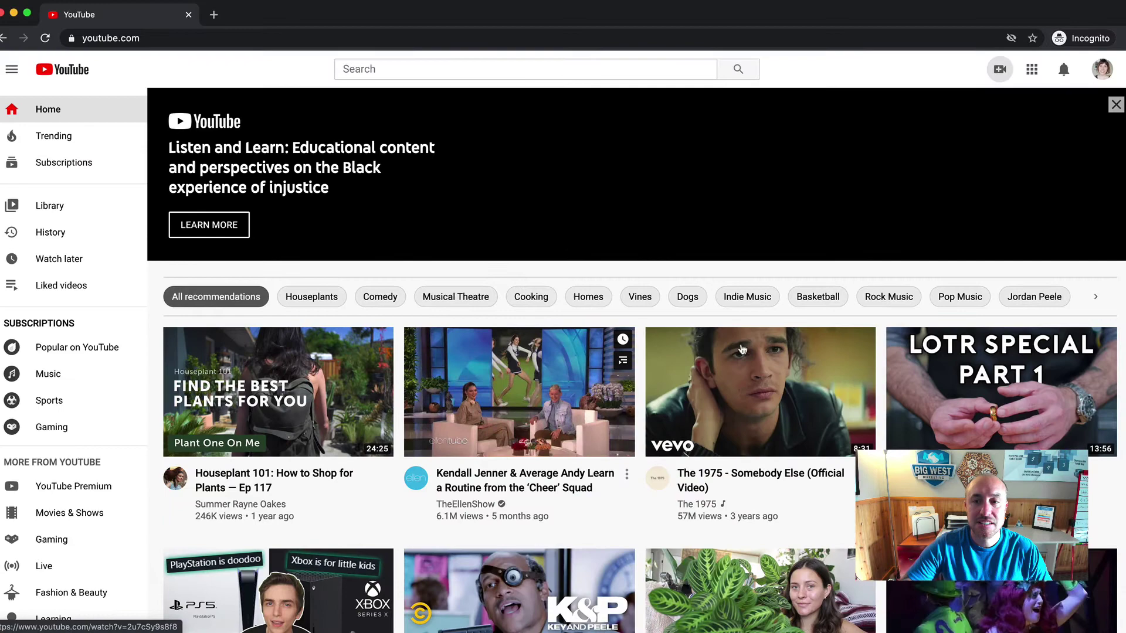
click(1000, 69)
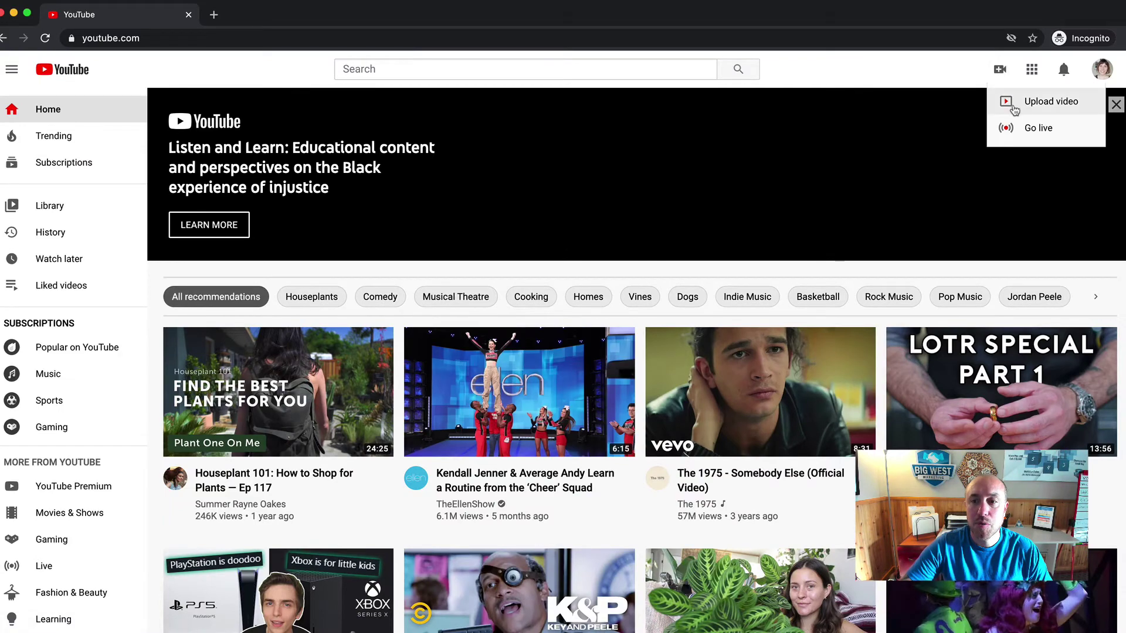
click(1019, 108)
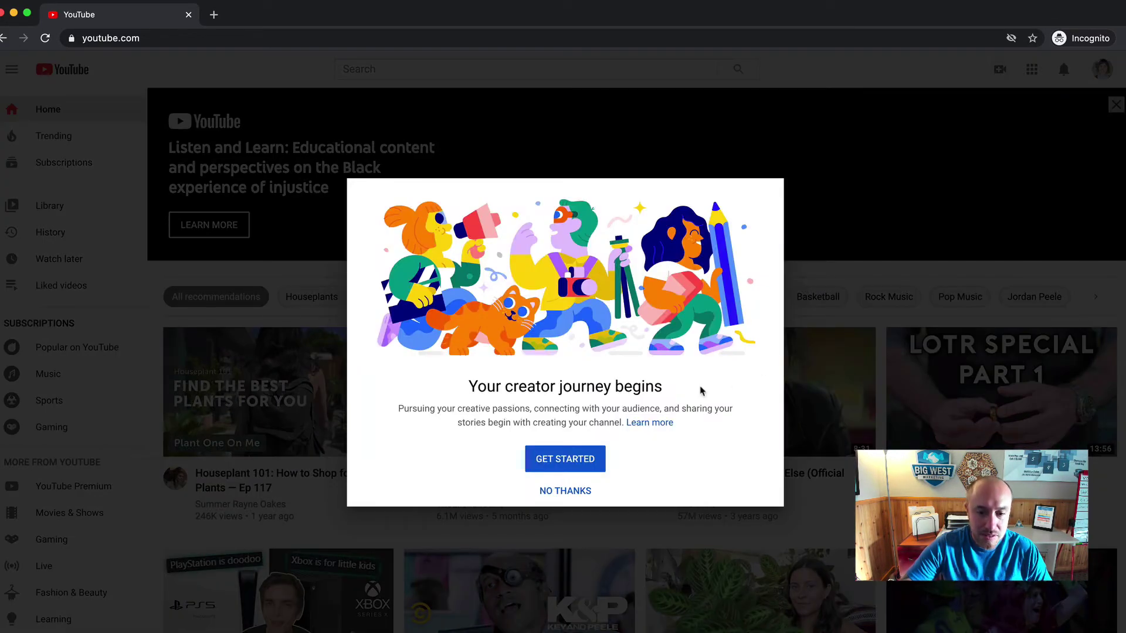
click(581, 462)
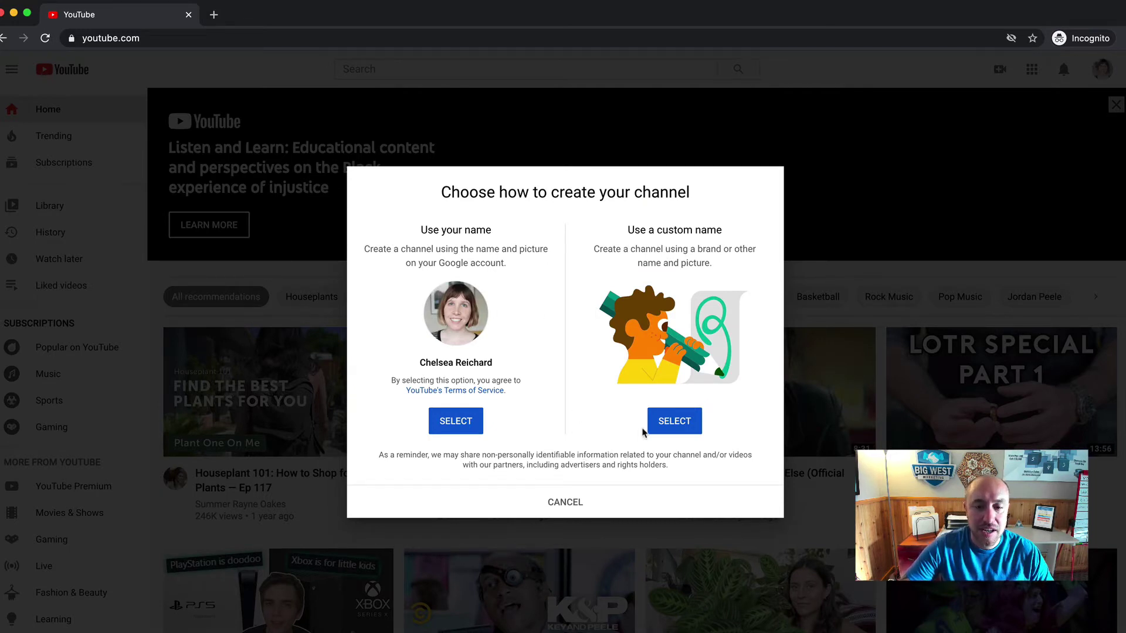
click(669, 421)
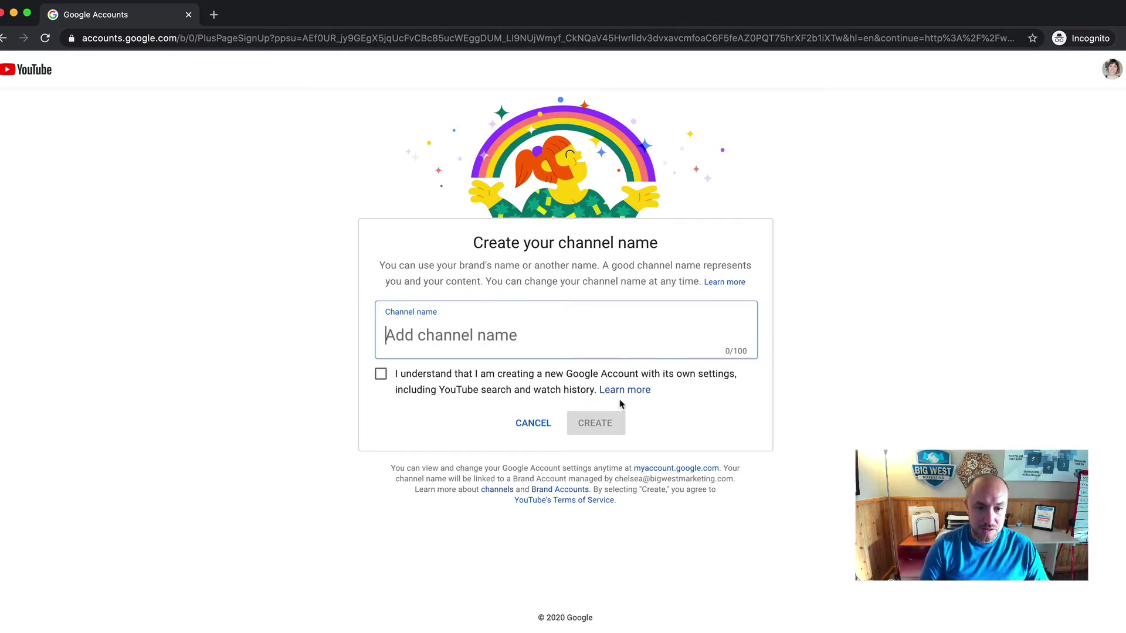
- Name the channel 'Test Account', tick the acknowledgement checkbox, and create it
text(Test Account)
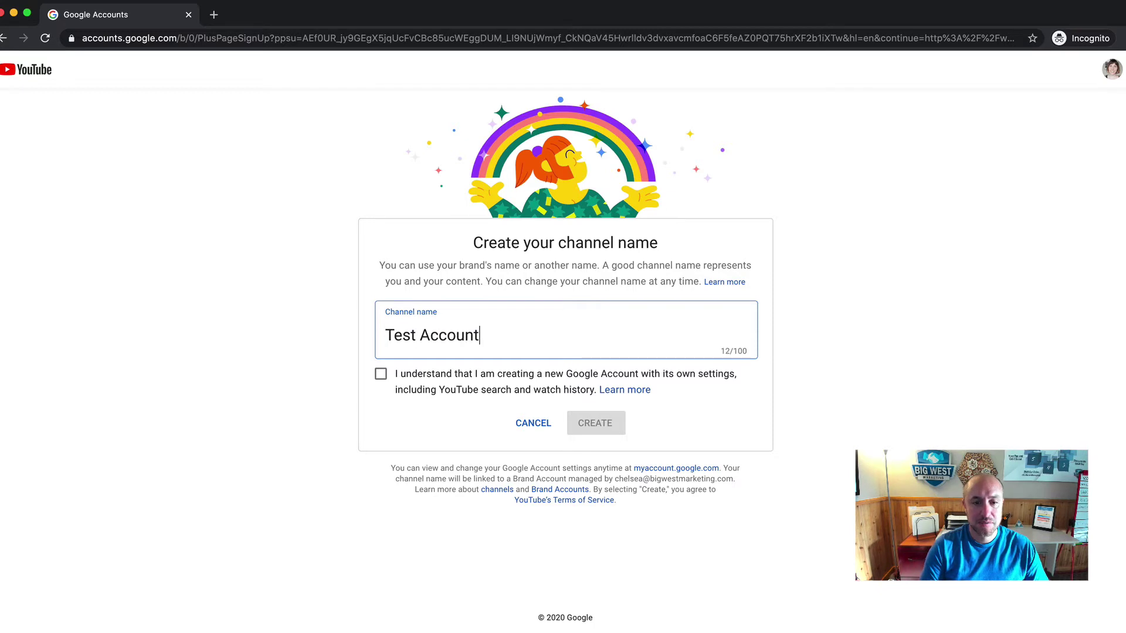
click(381, 374)
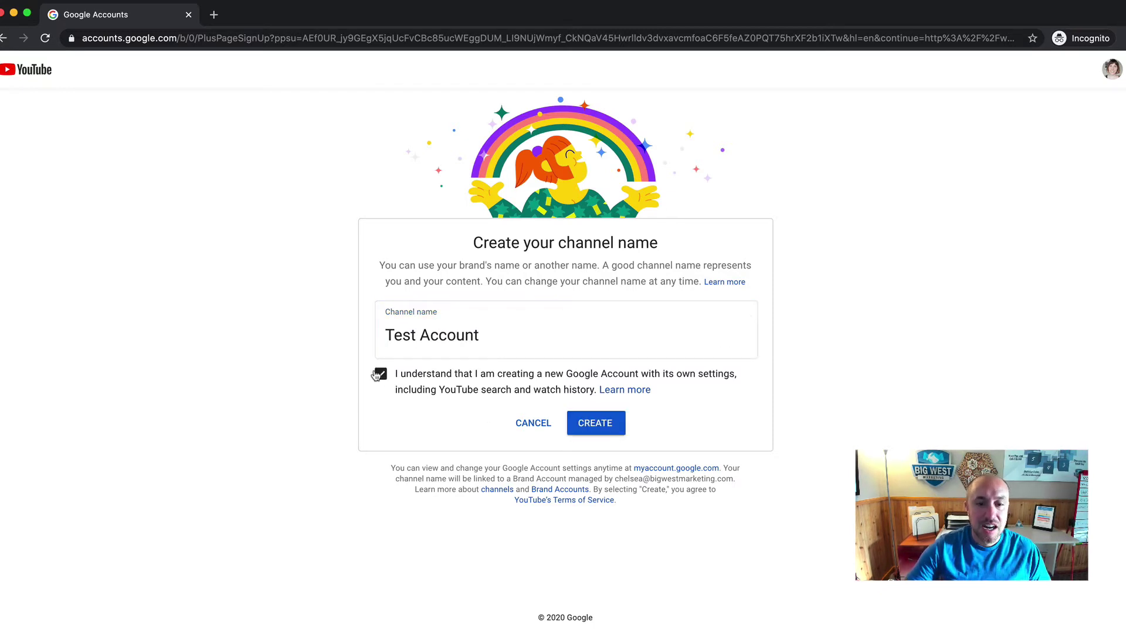
click(597, 424)
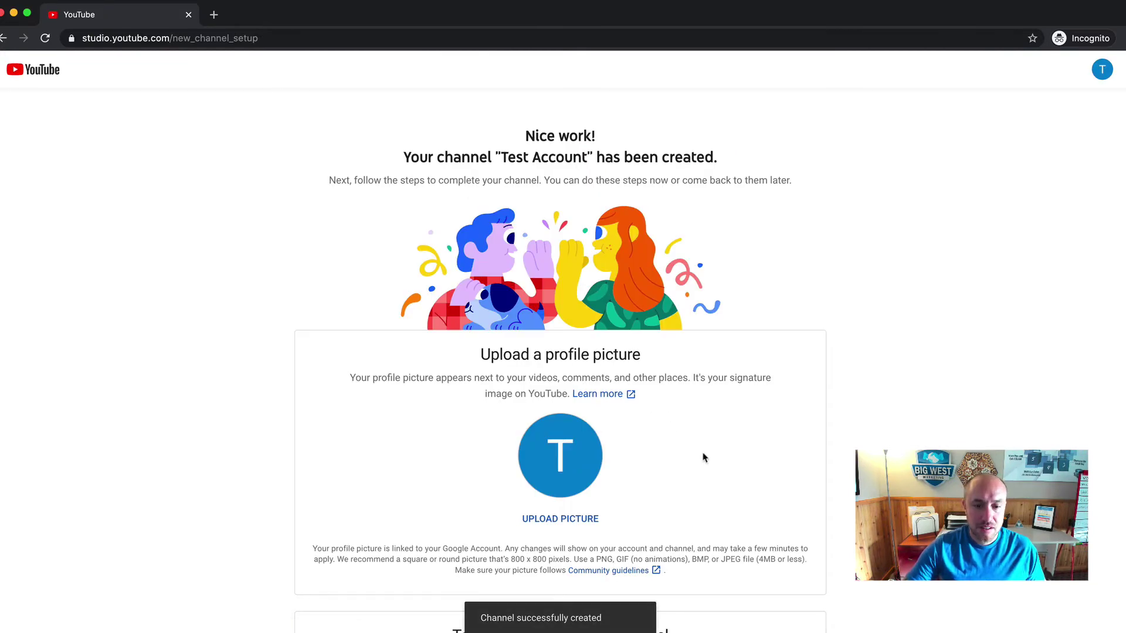
- Scroll to the bottom of the channel setup form and choose Set Up Later
scroll(704, 458, down, 2)
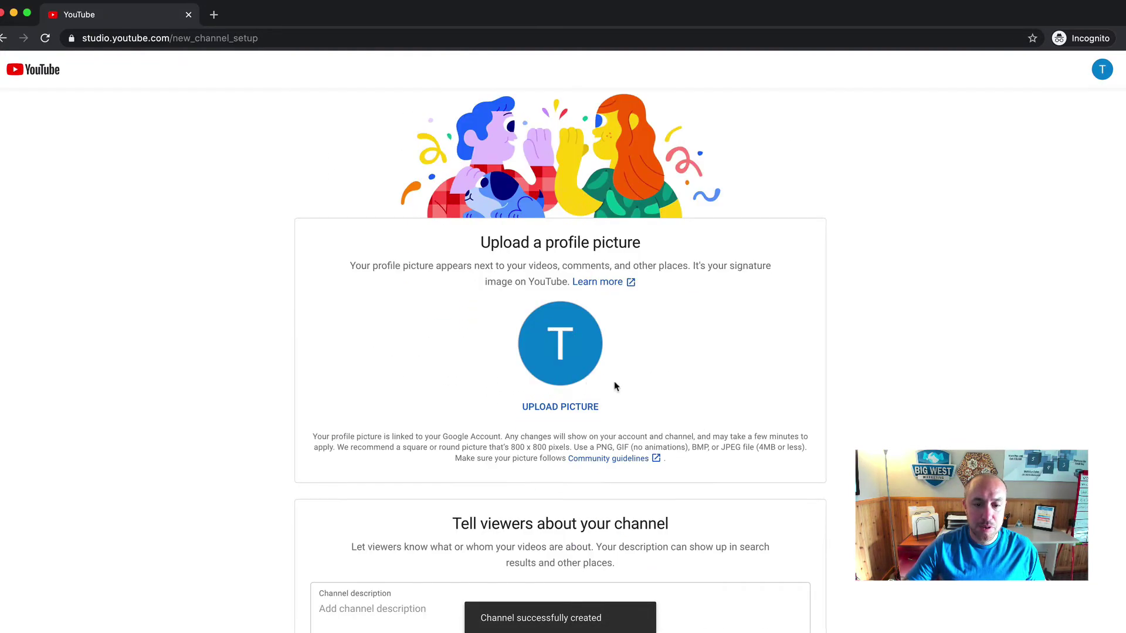
scroll(610, 404, down, 3)
scroll(609, 404, down, 6)
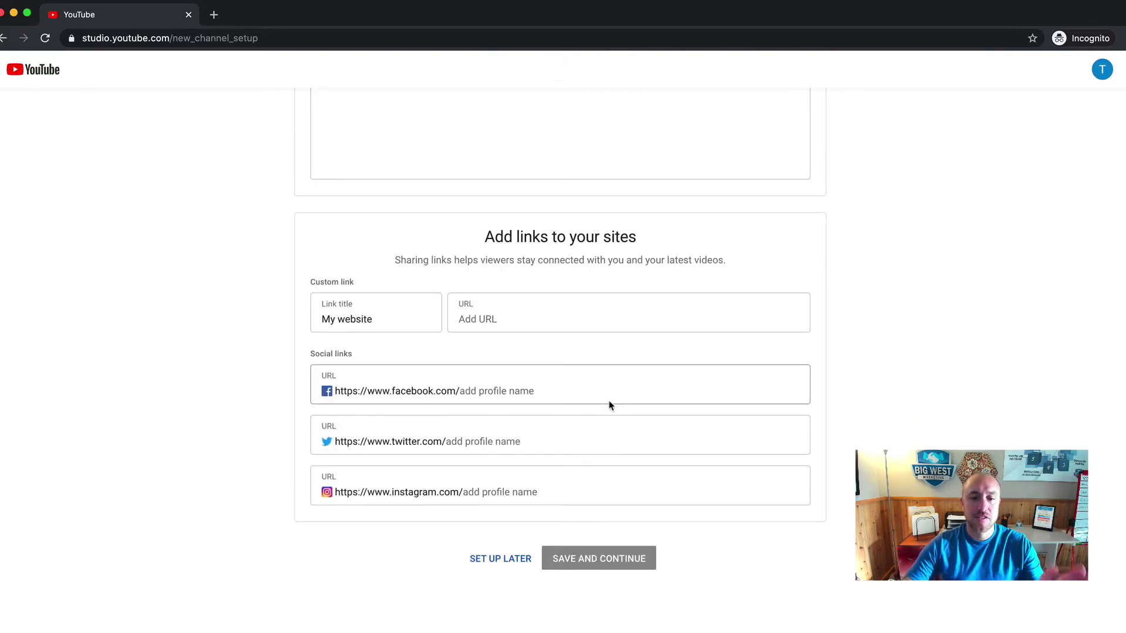
click(492, 560)
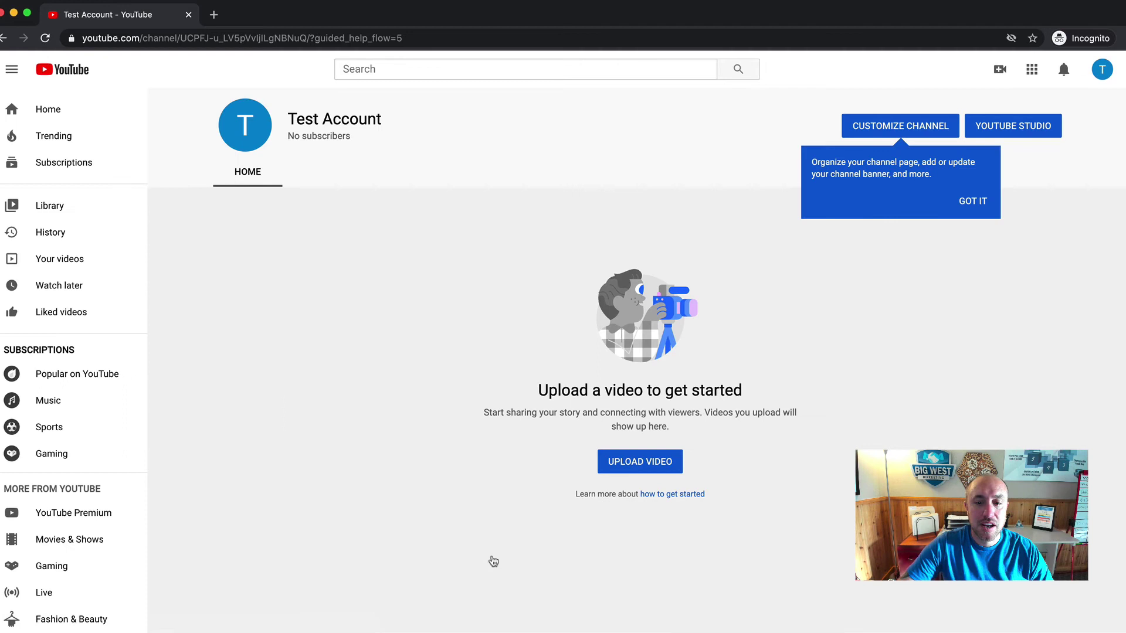
- Dismiss the customize-channel tip and choose Create > Upload video
click(983, 210)
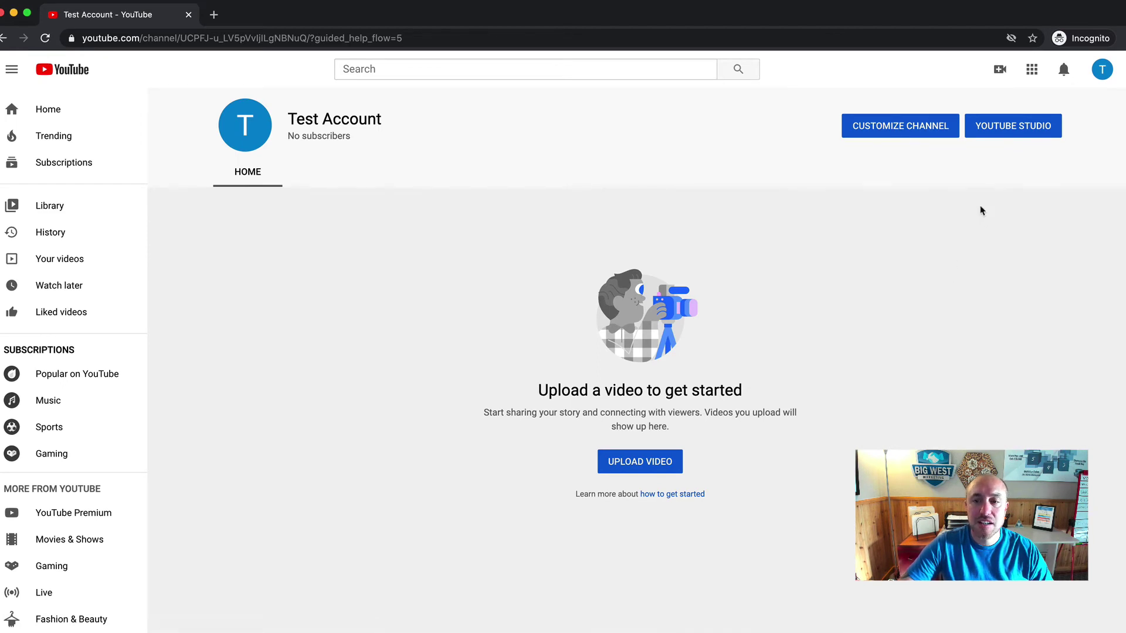
click(1002, 71)
click(1032, 106)
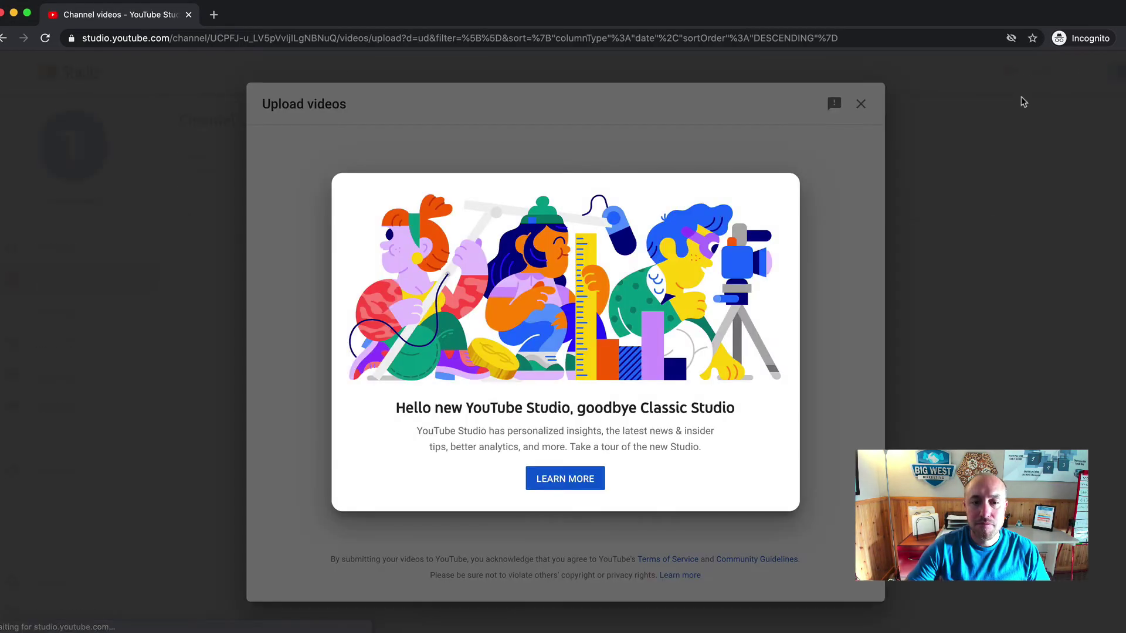
- Close the Studio intro video and drag the SSL certificate MP4 onto the Upload videos dialog
click(578, 478)
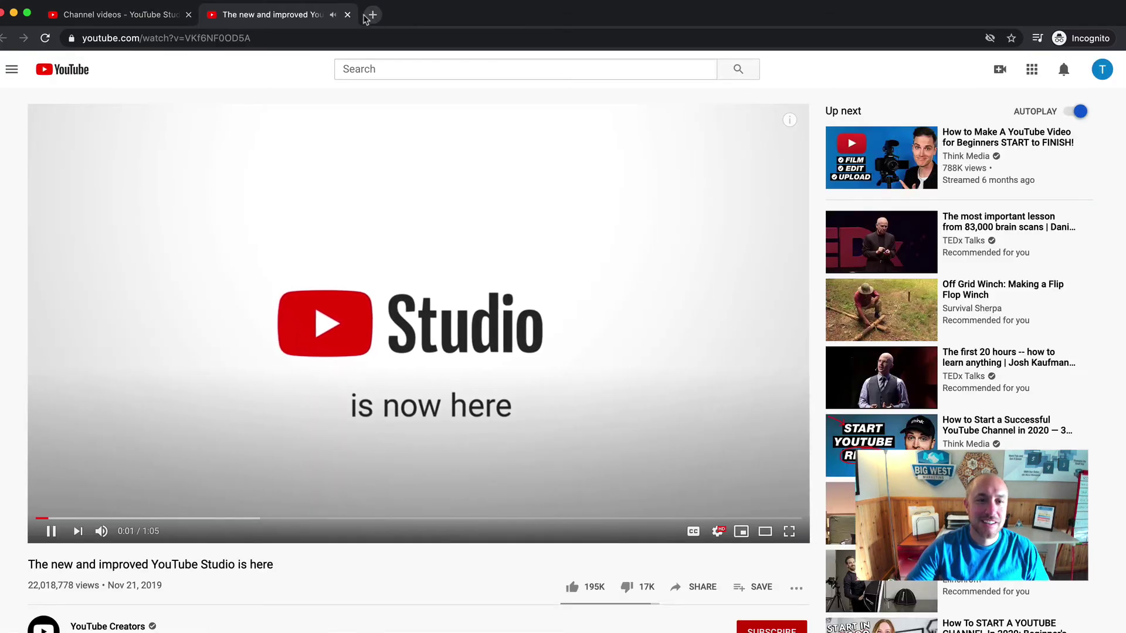
click(349, 15)
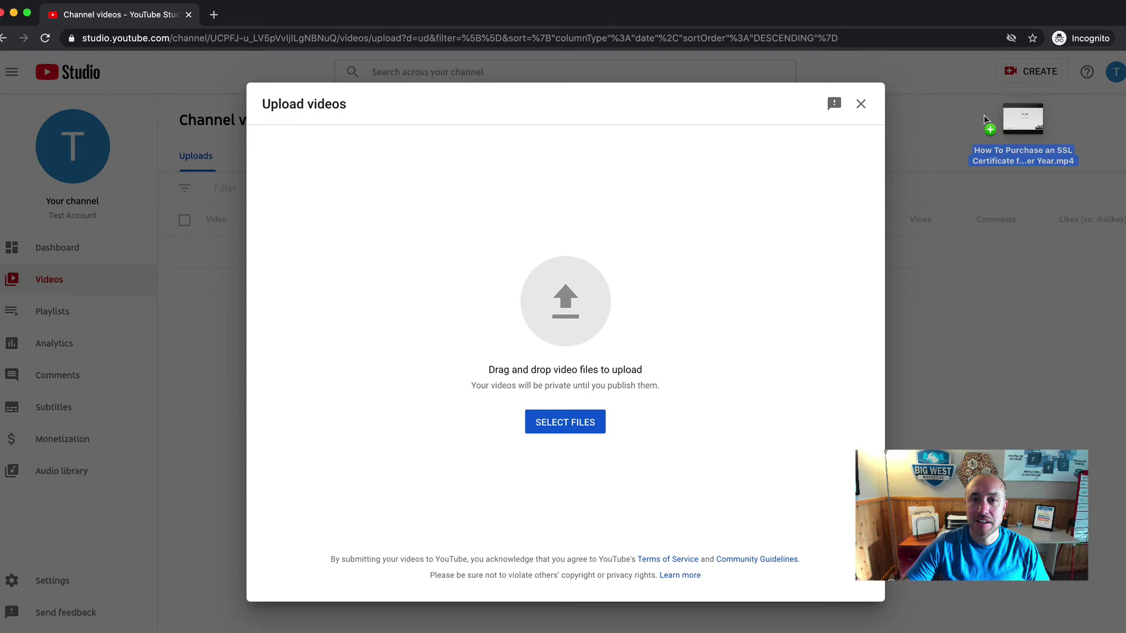
drag(1023, 121, 1117, 141)
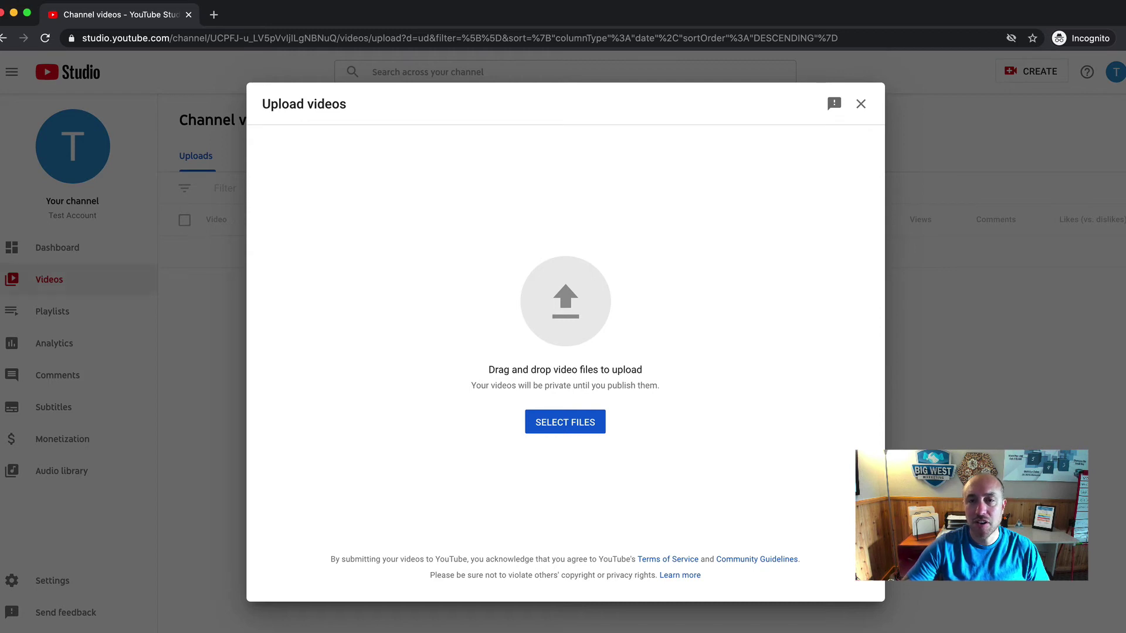
drag(1123, 176, 558, 314)
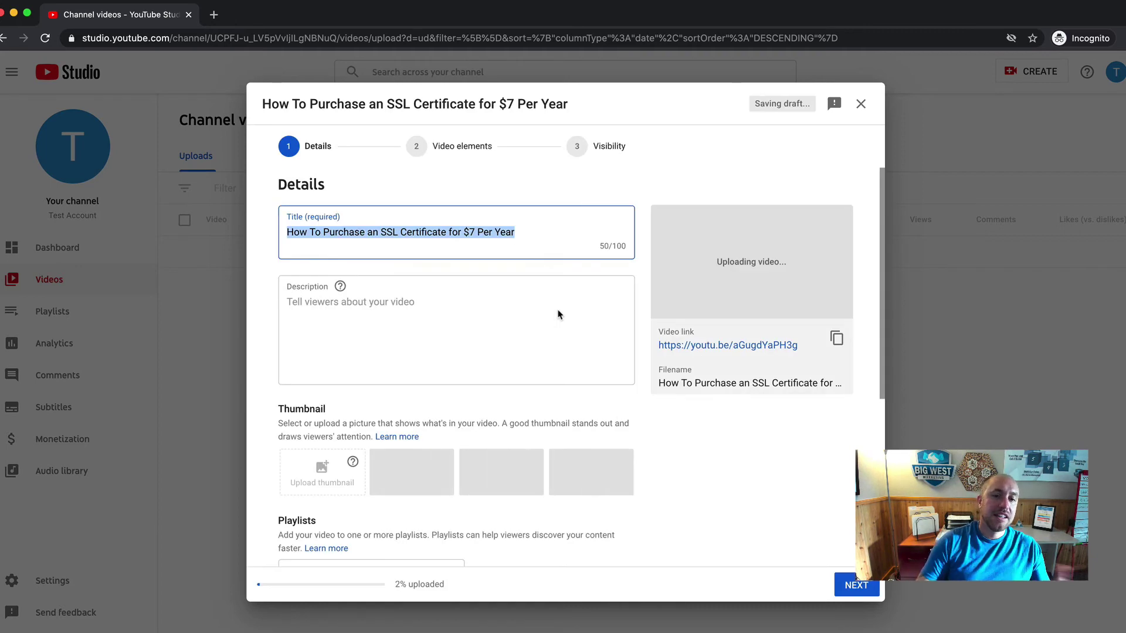
- Set the video's audience to 'No, it's not made for kids' in the Details form
click(533, 234)
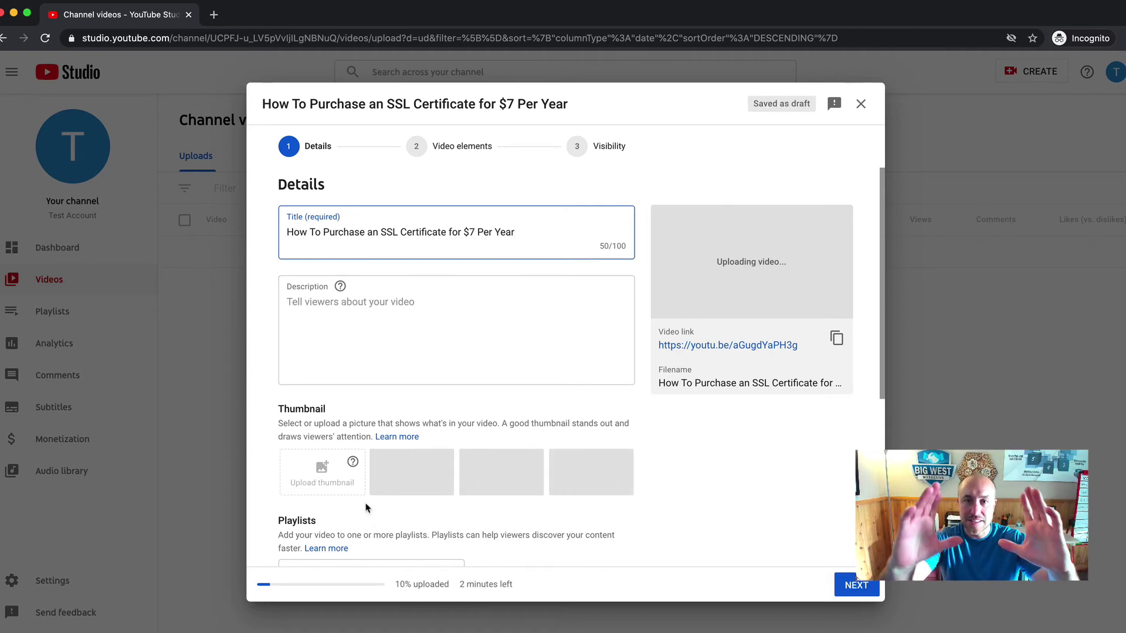
scroll(501, 412, down, 3)
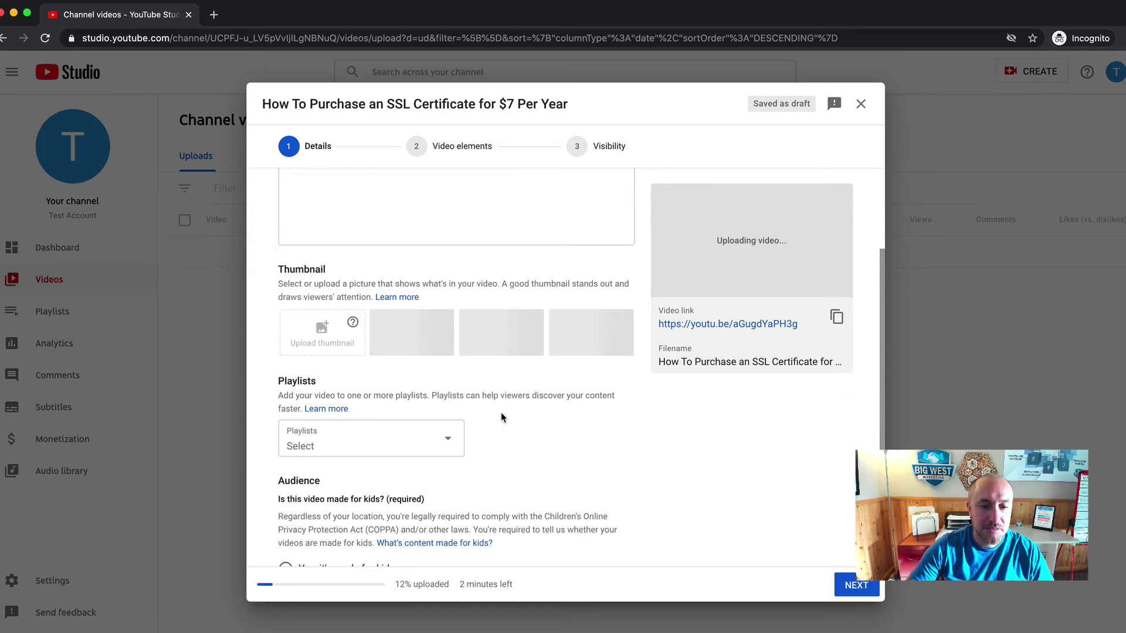
scroll(501, 417, down, 2)
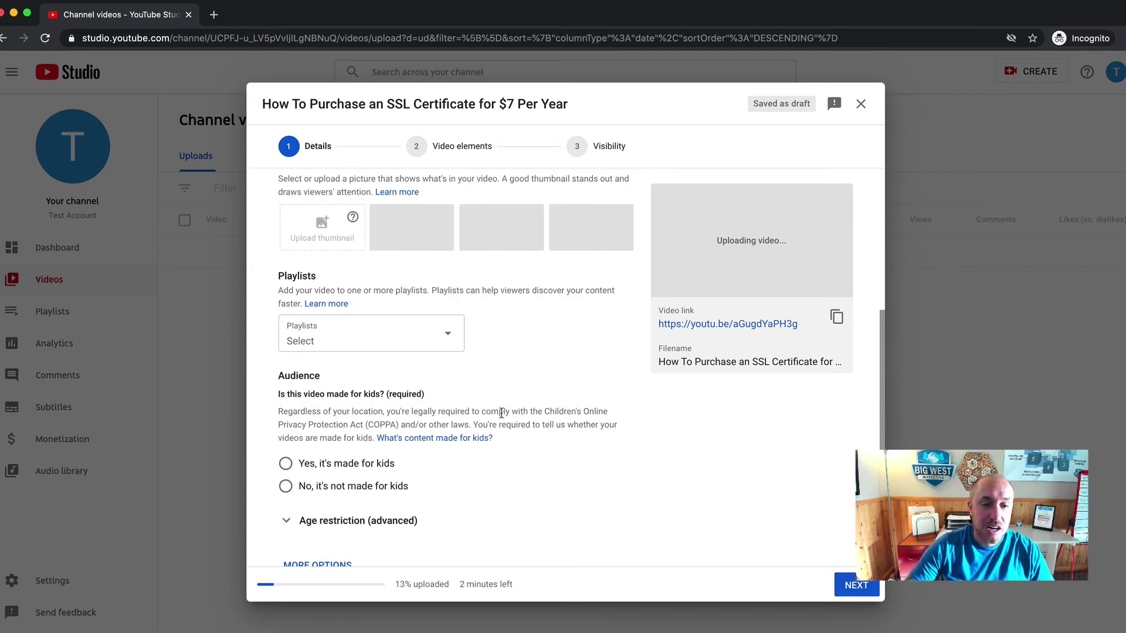
scroll(540, 474, up, 5)
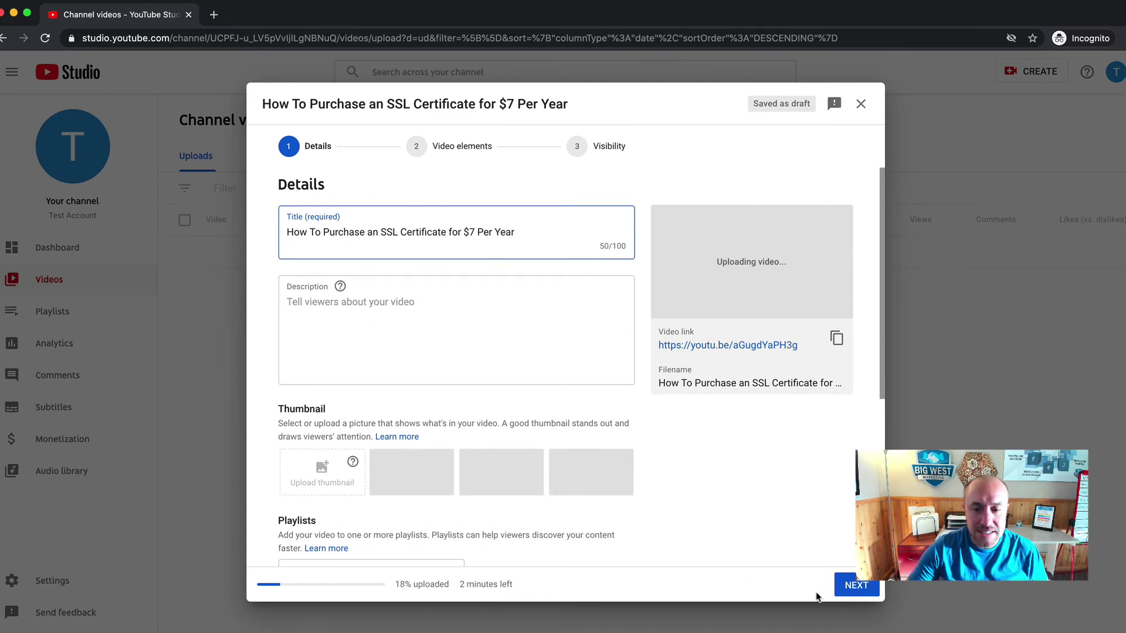
click(861, 589)
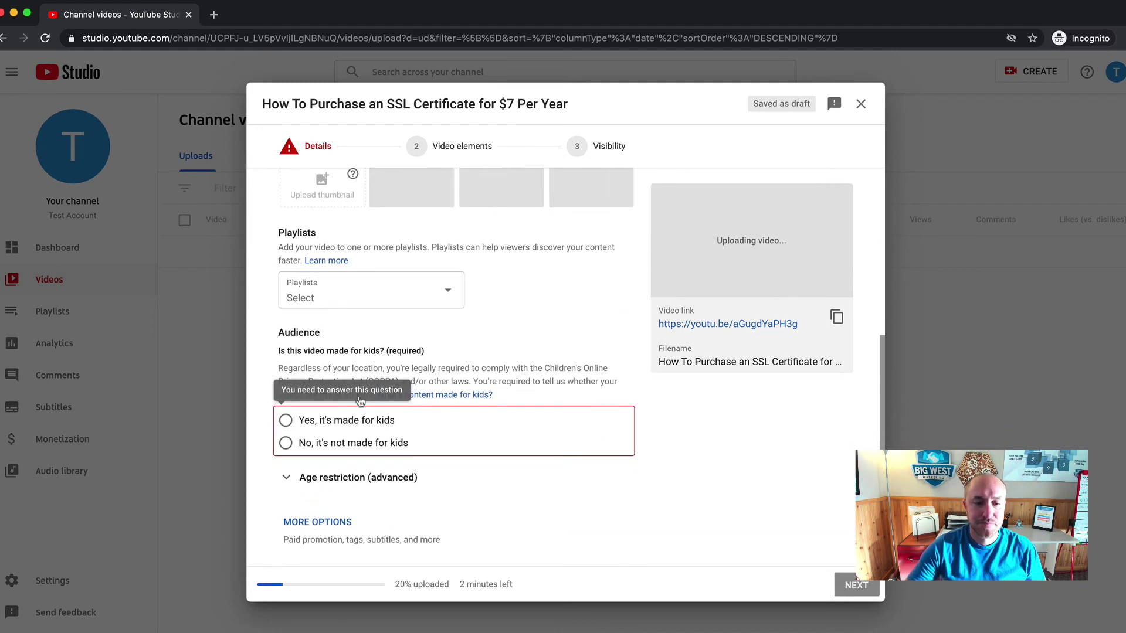
click(286, 443)
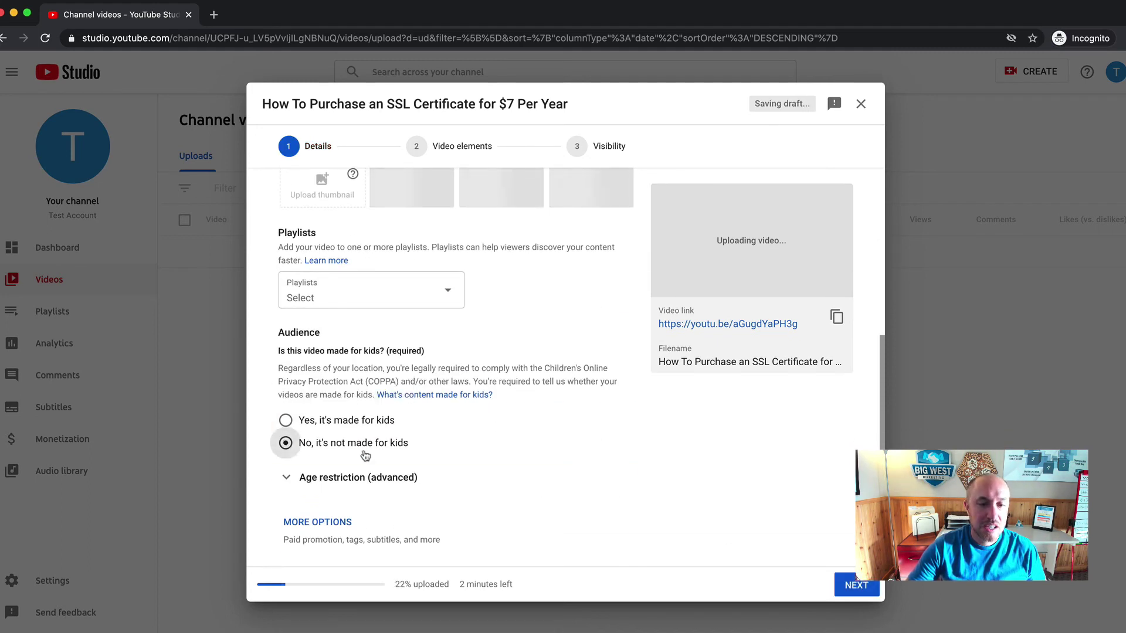
- Advance past Video elements to the Visibility step and select Public
click(857, 587)
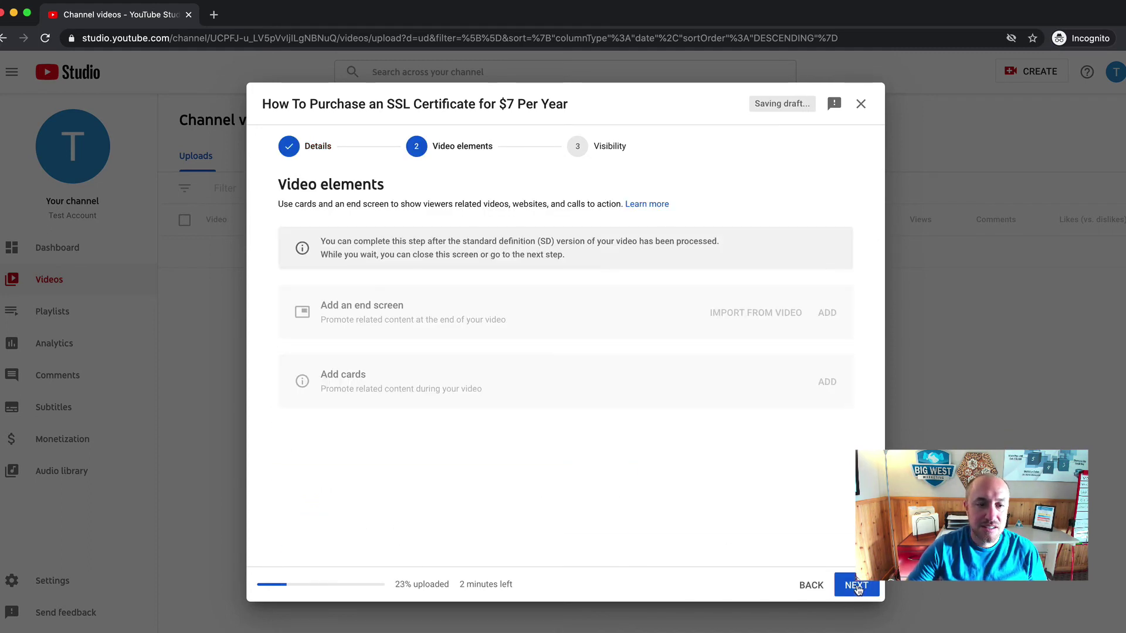
click(858, 586)
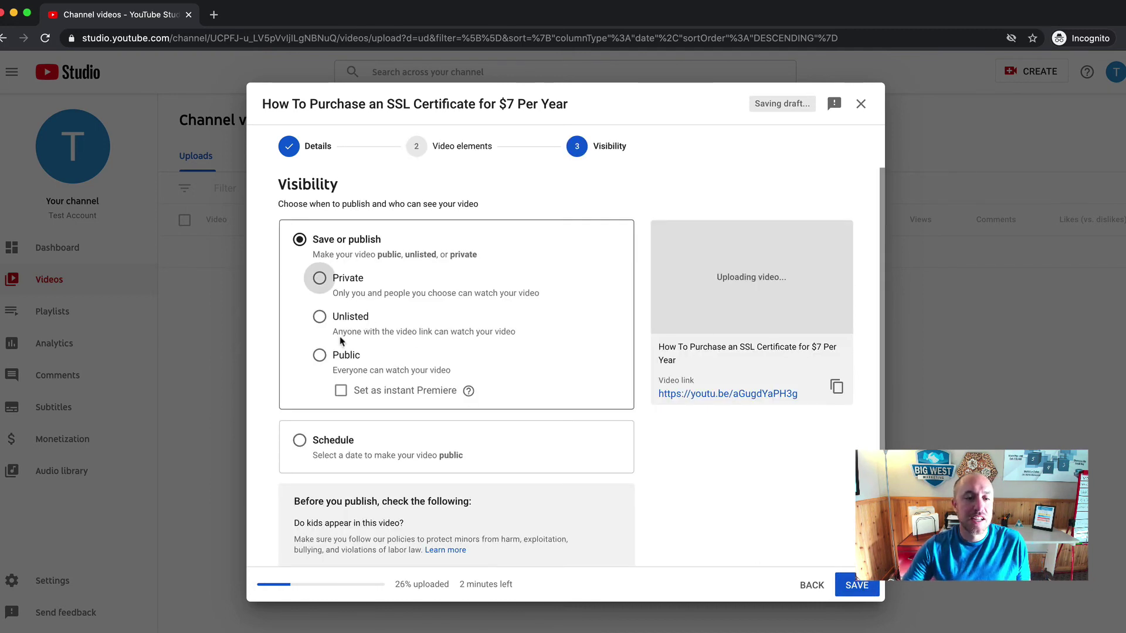
click(320, 356)
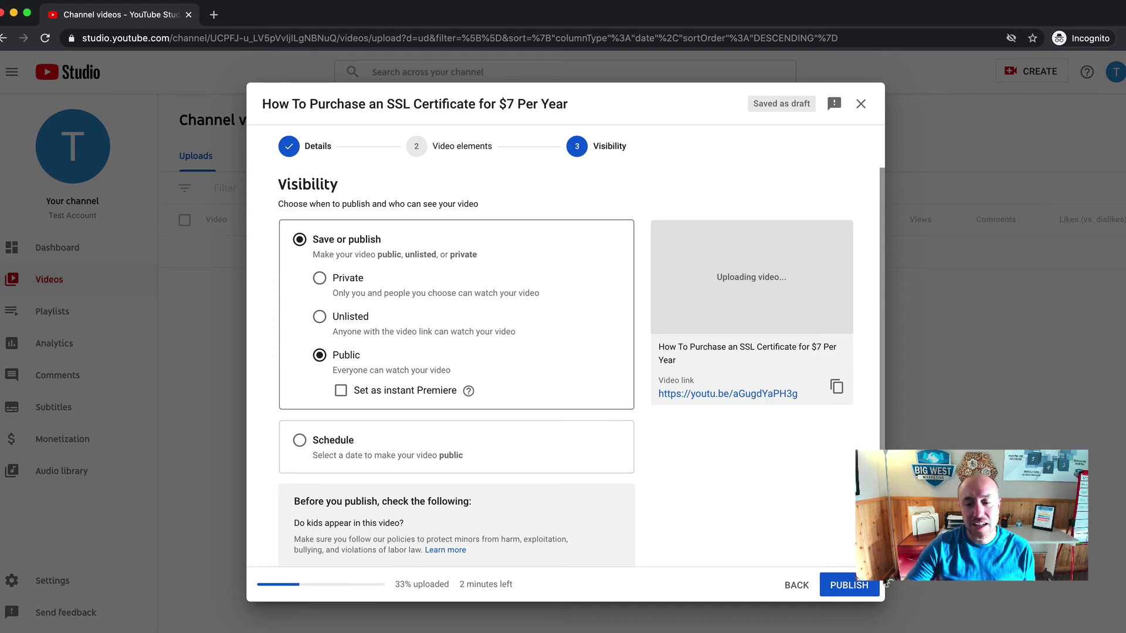
- Publish the SSL certificate video with Public visibility
click(849, 586)
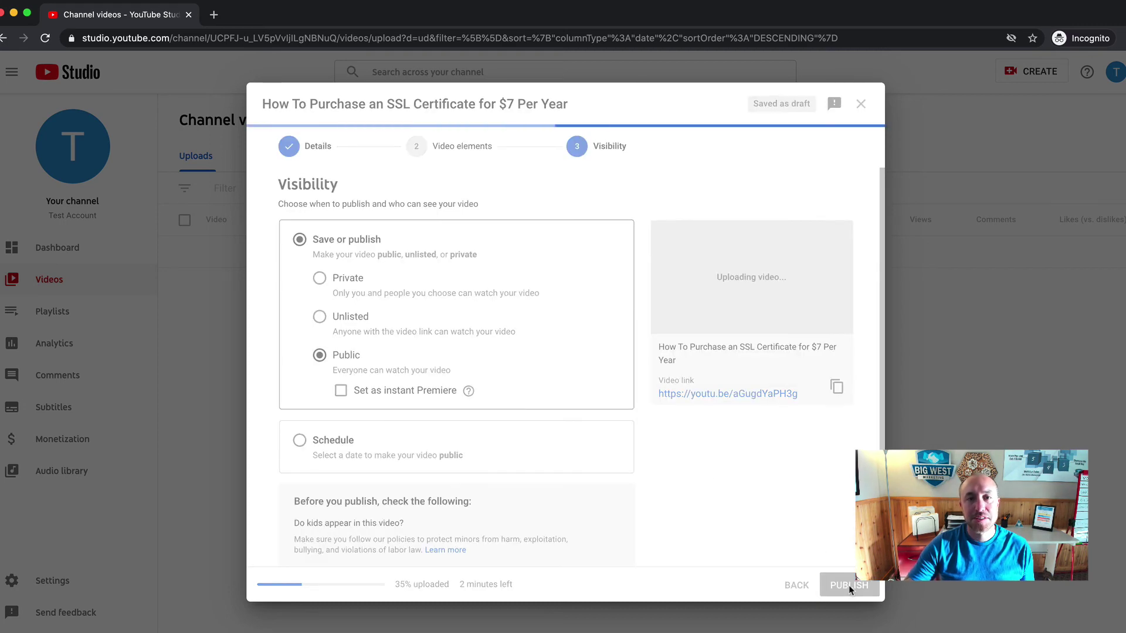